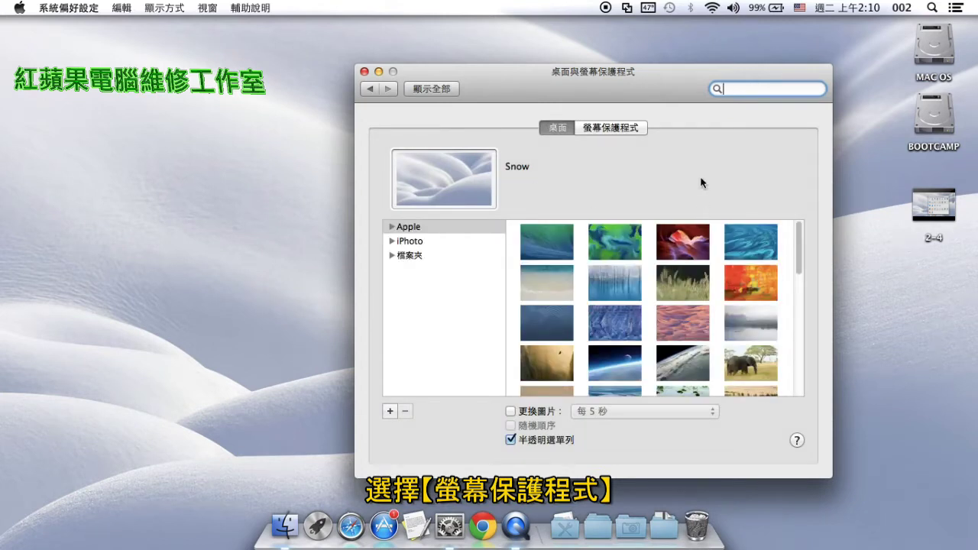
- In the screen saver settings, try the 浮動 and 摺紙 slideshow styles, select 滑動面板 and preview it full screen
click(644, 129)
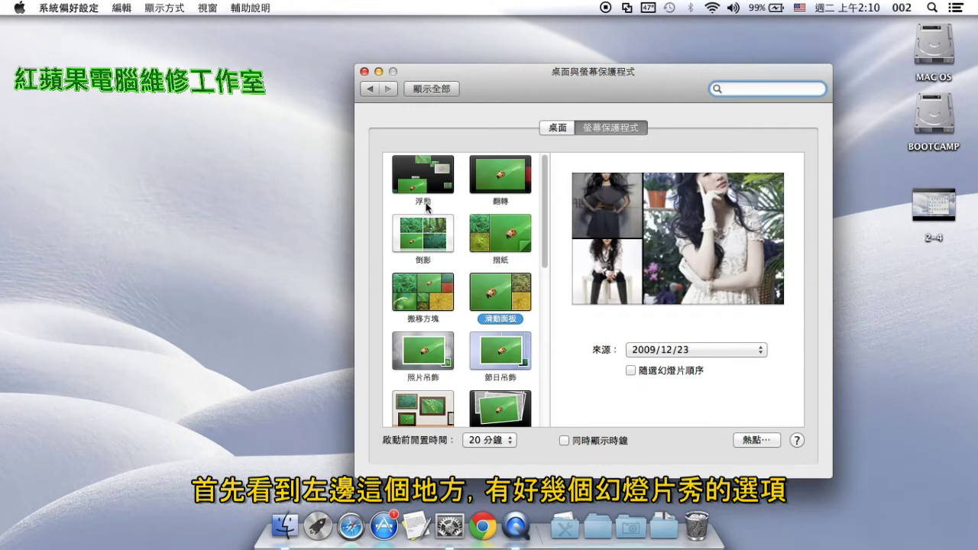
click(430, 246)
click(425, 174)
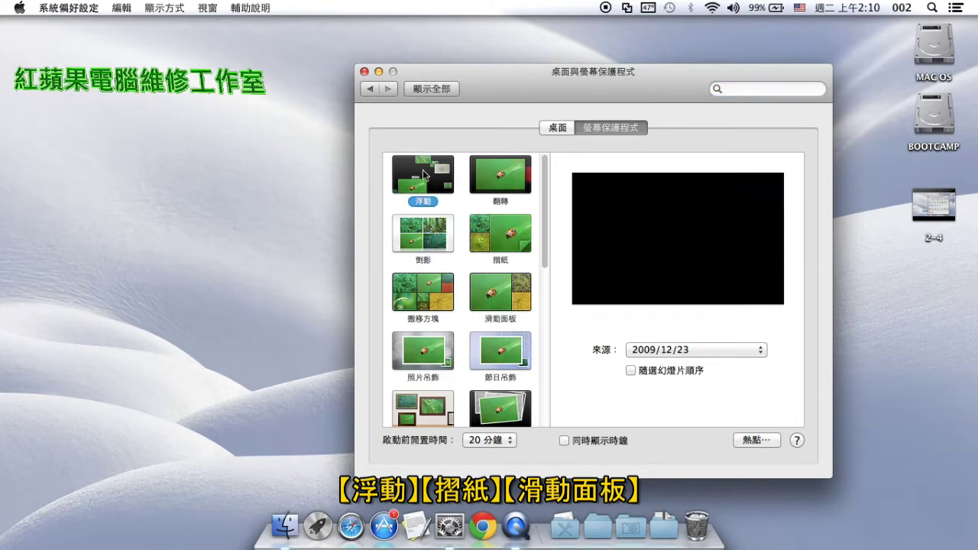
click(510, 240)
click(508, 305)
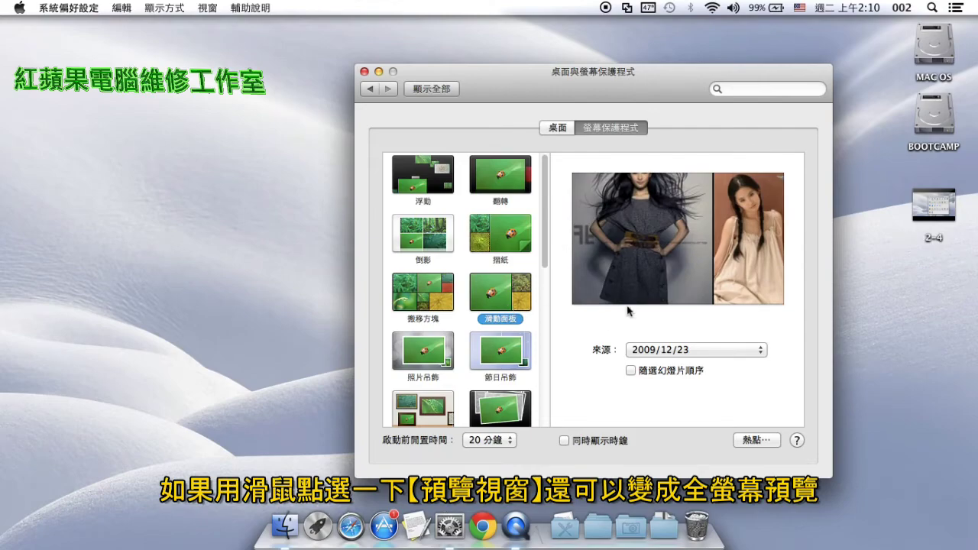
click(659, 284)
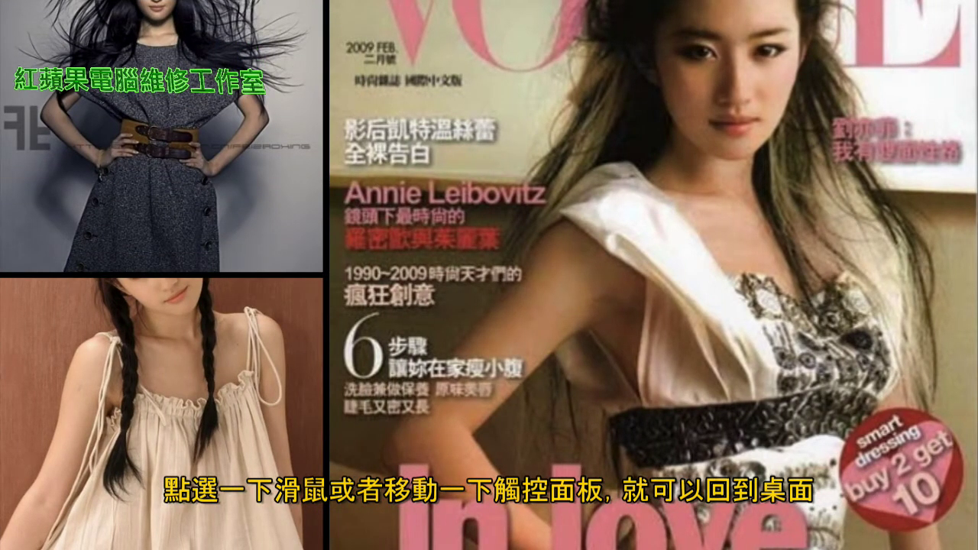
click(655, 263)
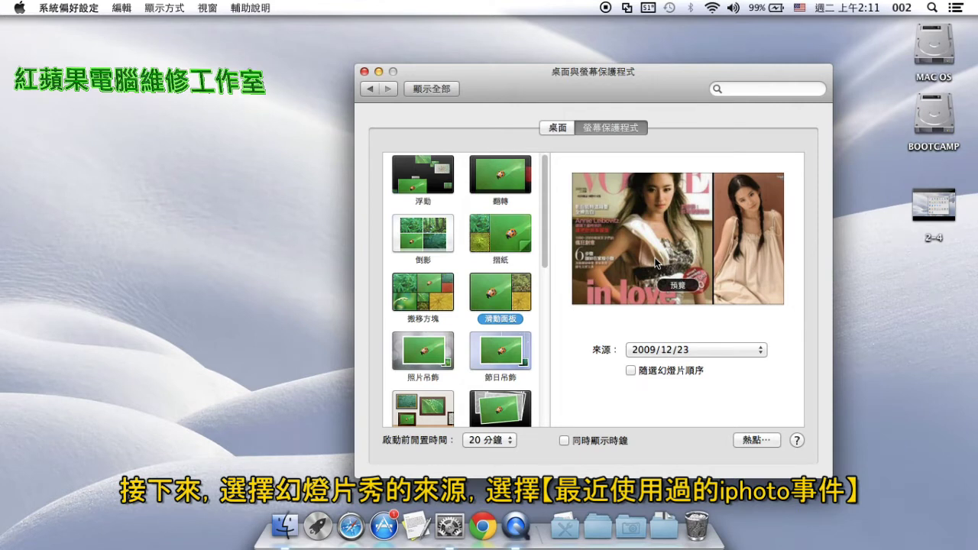
- Review the slideshow sources with the iPhoto event 2009/12/23 kept, and switch the source to the default collection 宇宙
click(741, 350)
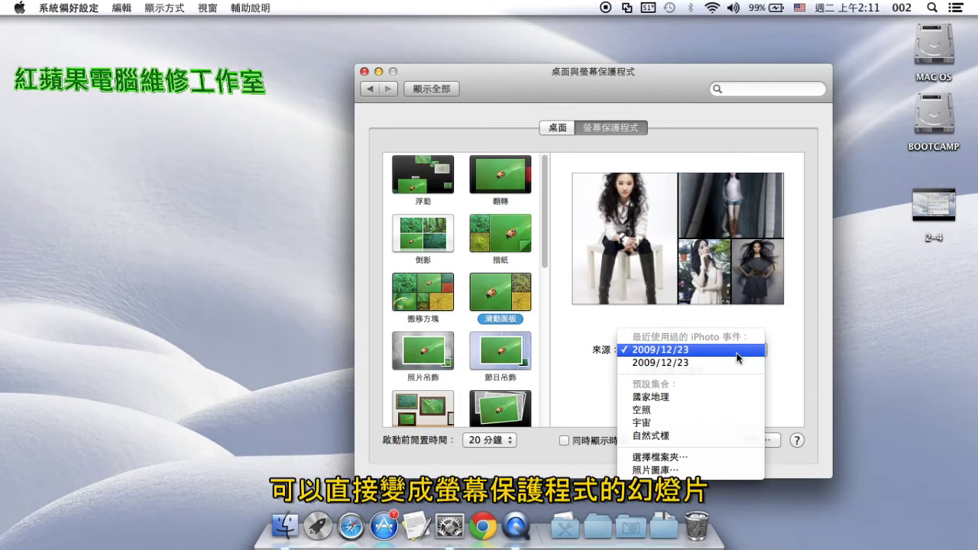
click(740, 352)
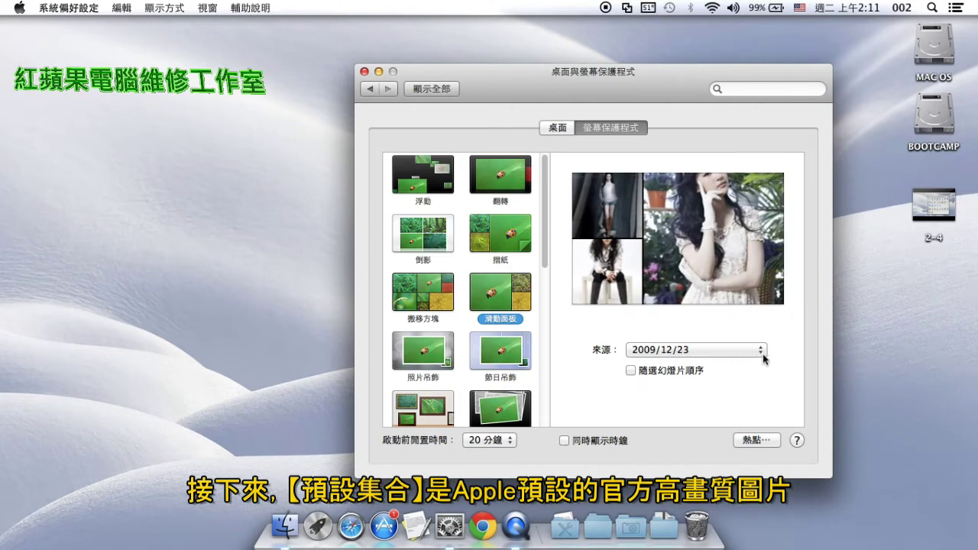
click(758, 350)
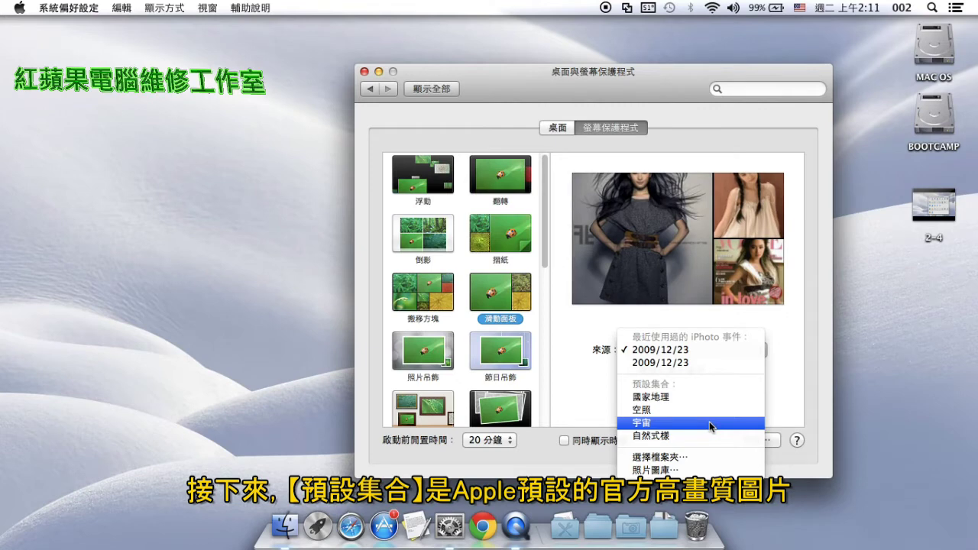
click(710, 424)
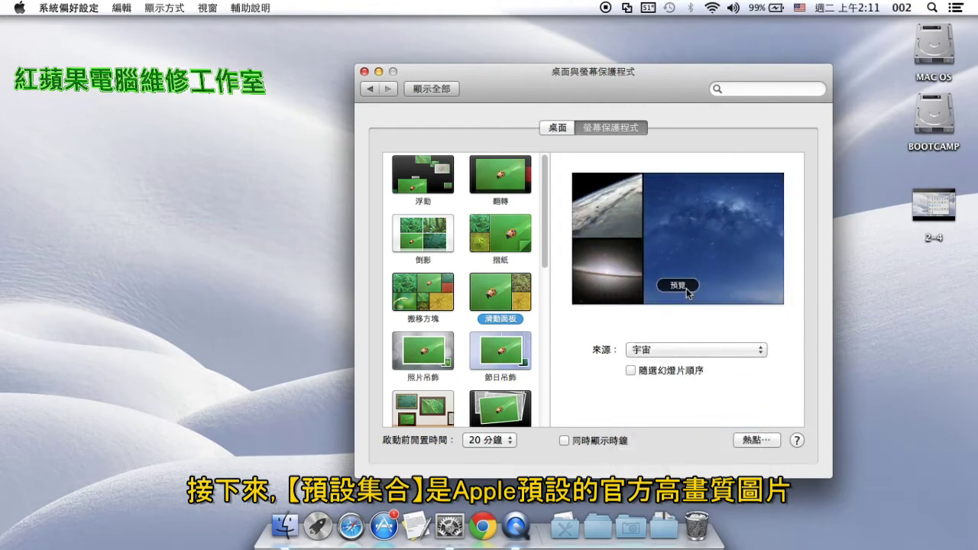
- Choose the picture folder 鄭爽 as the slideshow source and check it in the preview
click(758, 351)
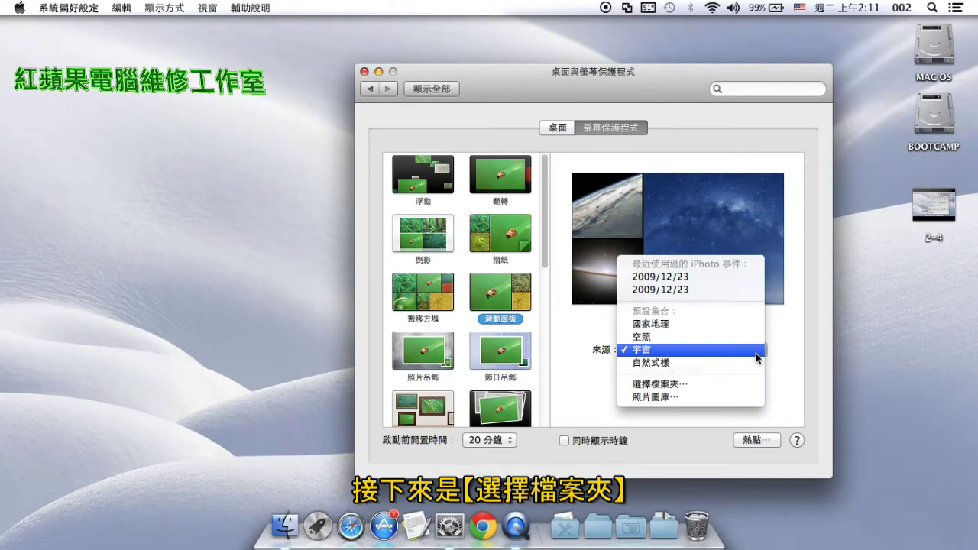
click(718, 384)
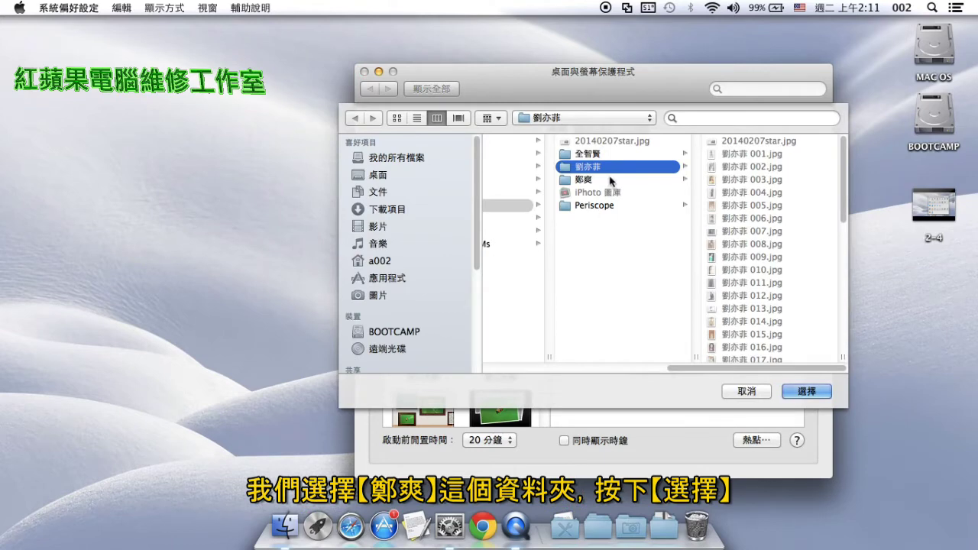
click(608, 181)
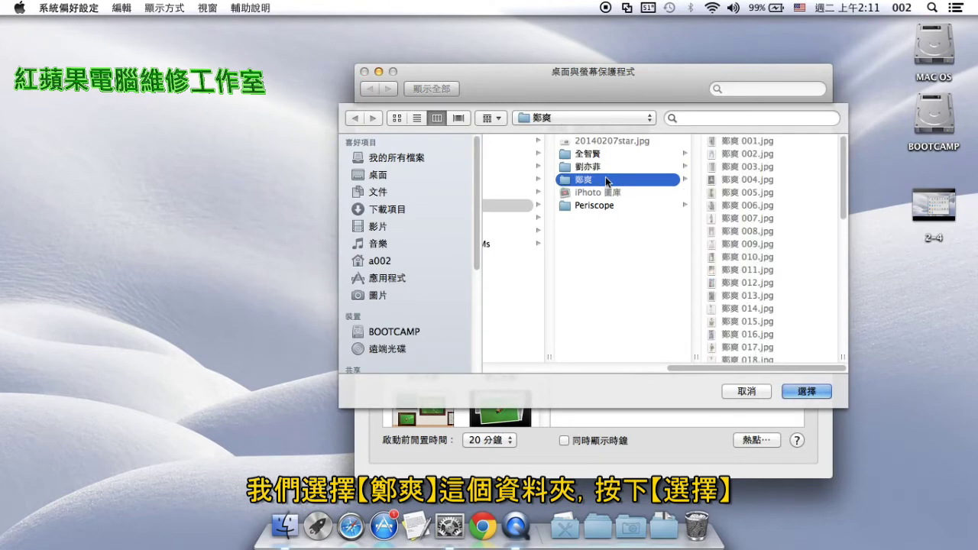
click(814, 390)
mouse_move(674, 252)
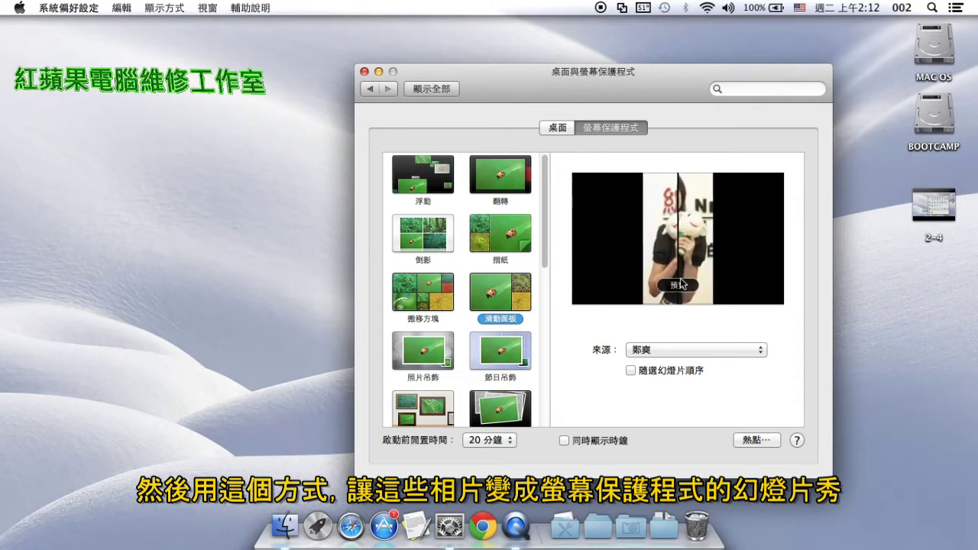
- Set the slideshow source to the 劉亦菲 album from the iPhoto library
click(763, 354)
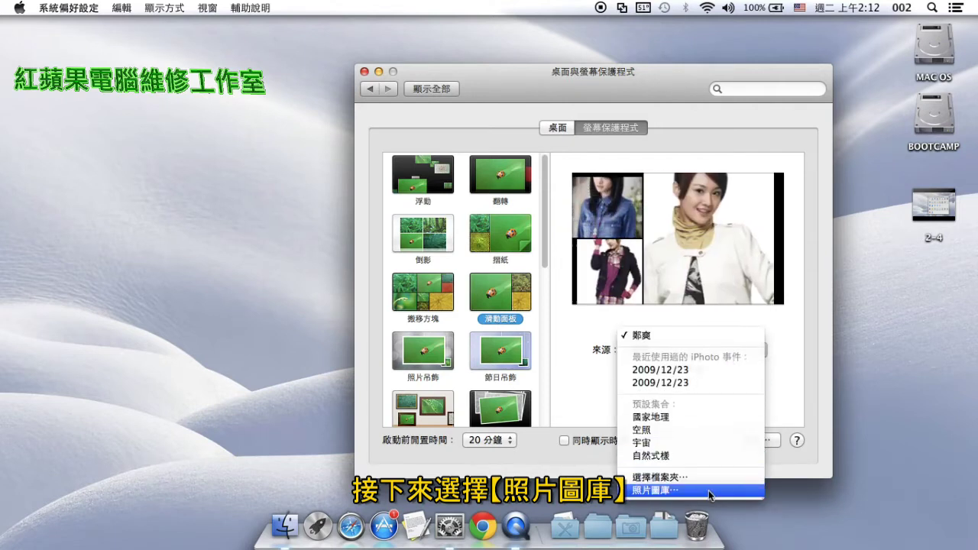
click(699, 491)
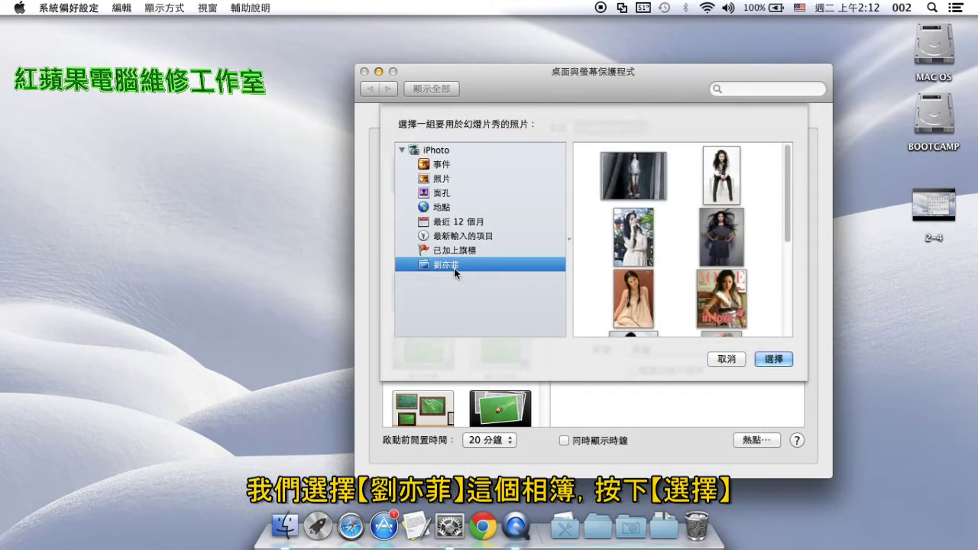
click(774, 359)
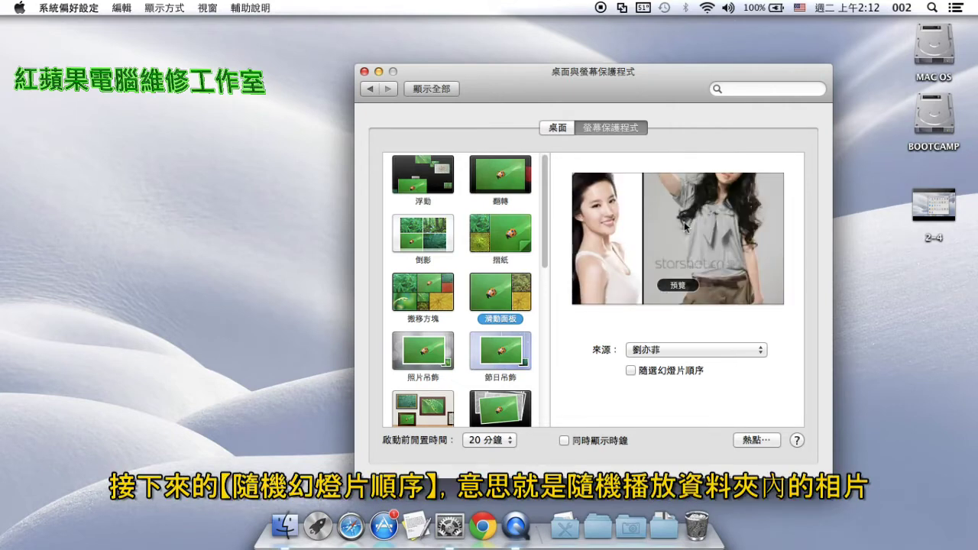
- Try the 隨選幻燈片順序 and 同時顯示時鐘 options, preview the clock full screen, and leave both options off
click(631, 371)
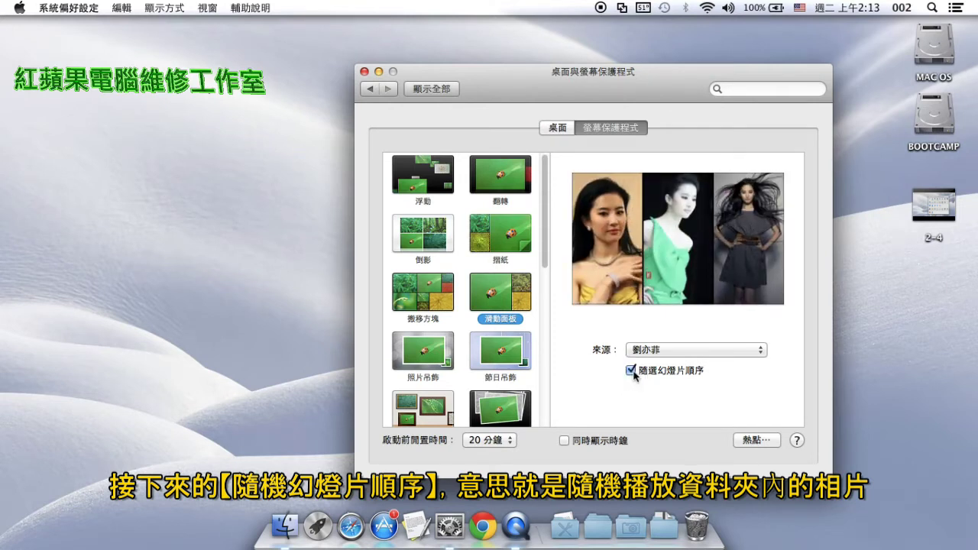
click(631, 372)
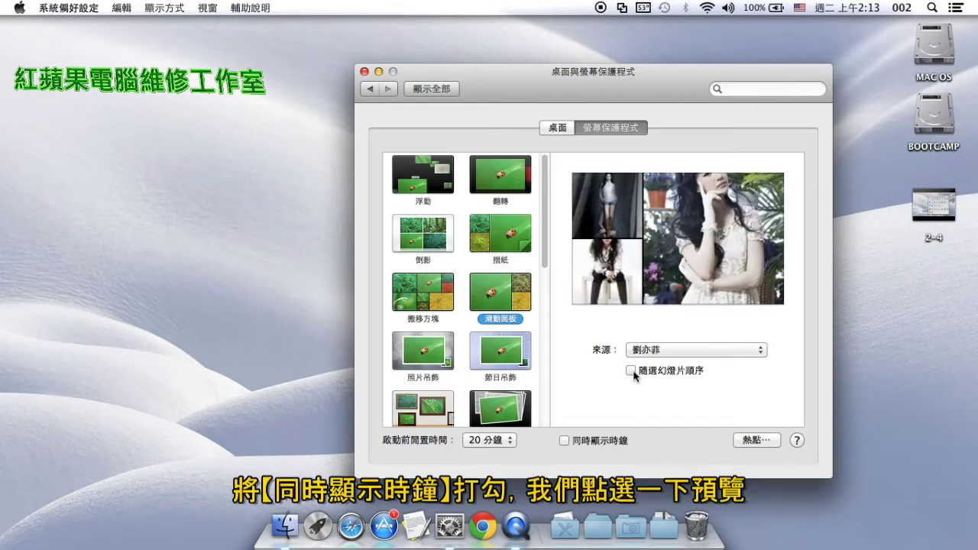
click(565, 441)
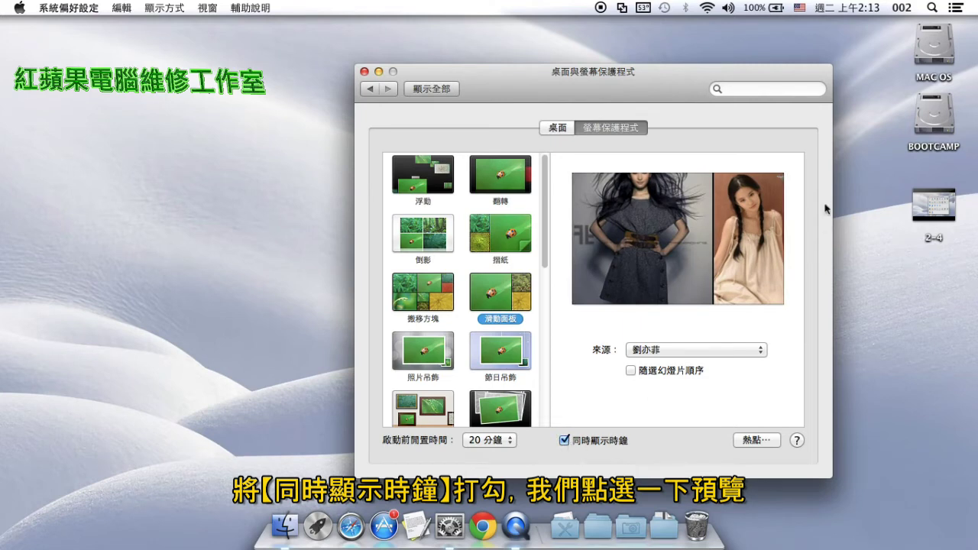
mouse_move(726, 244)
click(677, 287)
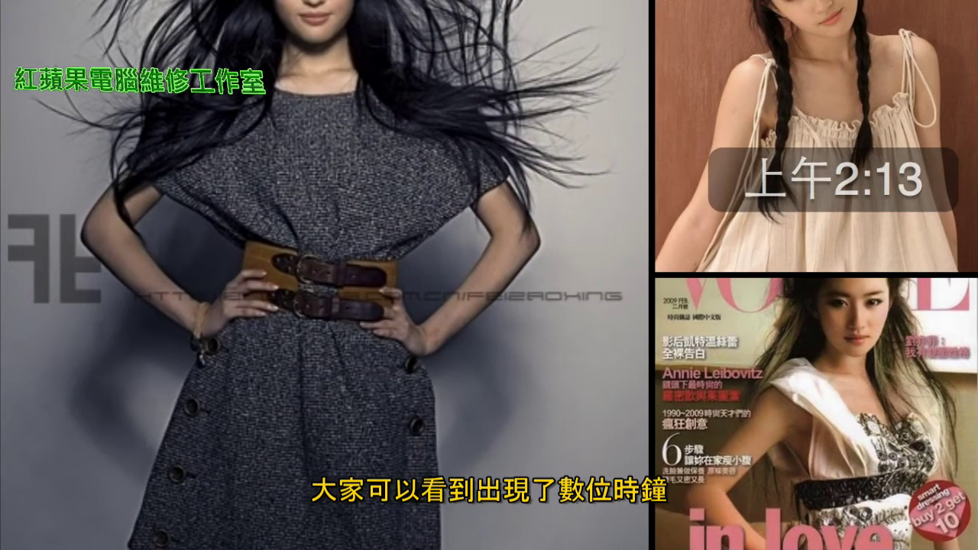
mouse_move(694, 212)
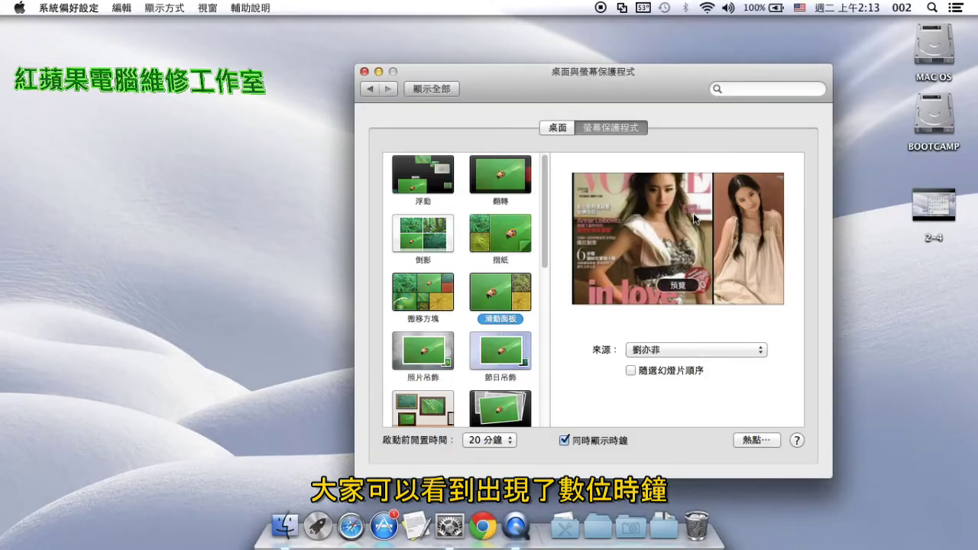
click(565, 441)
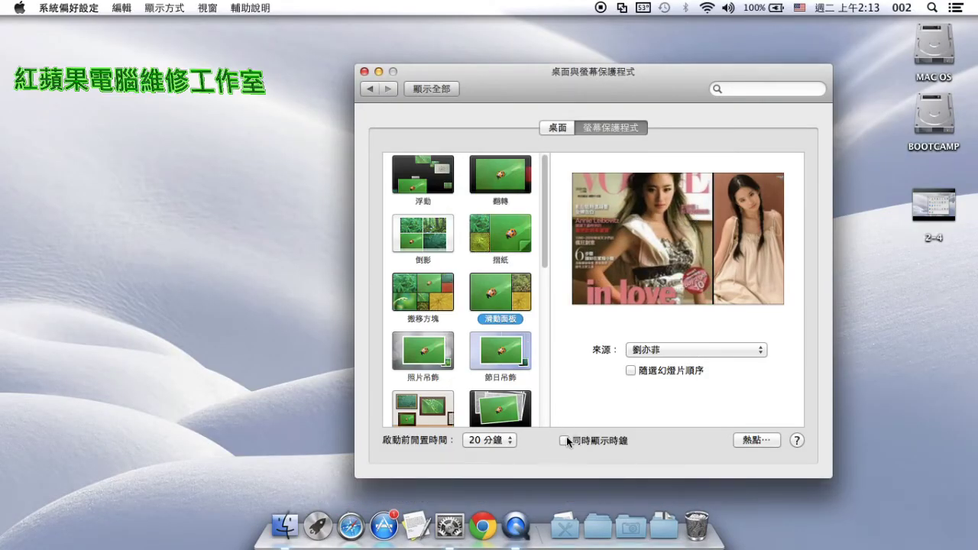
- Keep the screen saver's idle time at 20 分鐘 and assign 啟動螢幕保護程式 to the bottom-right hot corner
click(501, 443)
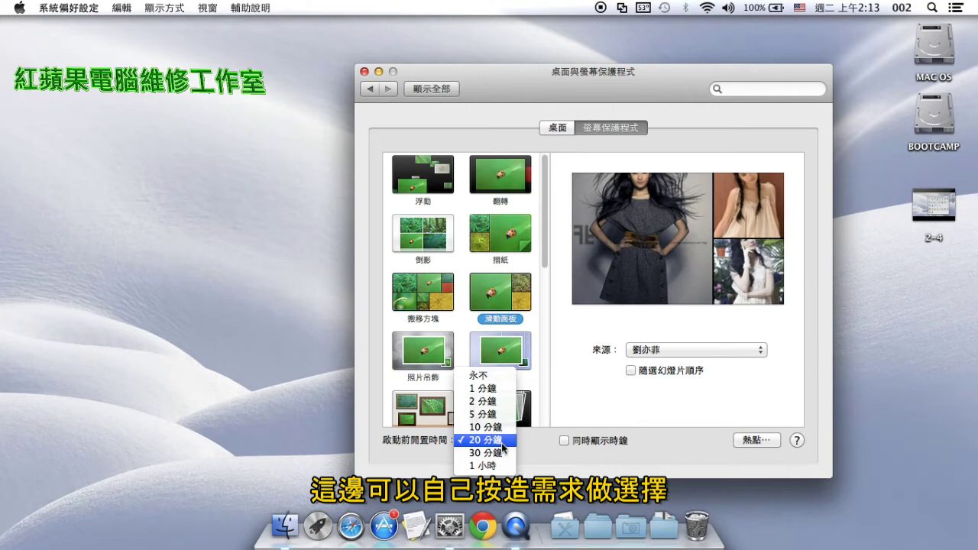
click(503, 442)
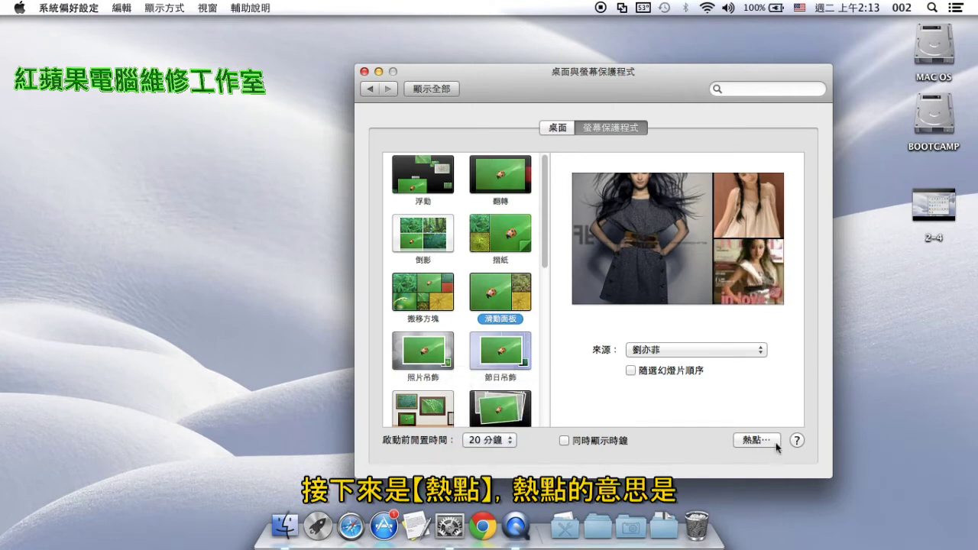
click(773, 443)
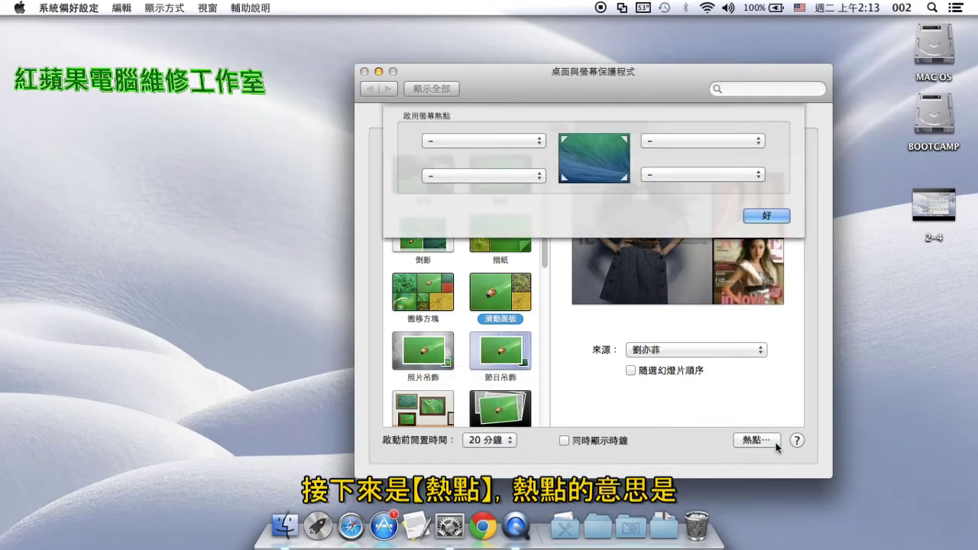
click(758, 175)
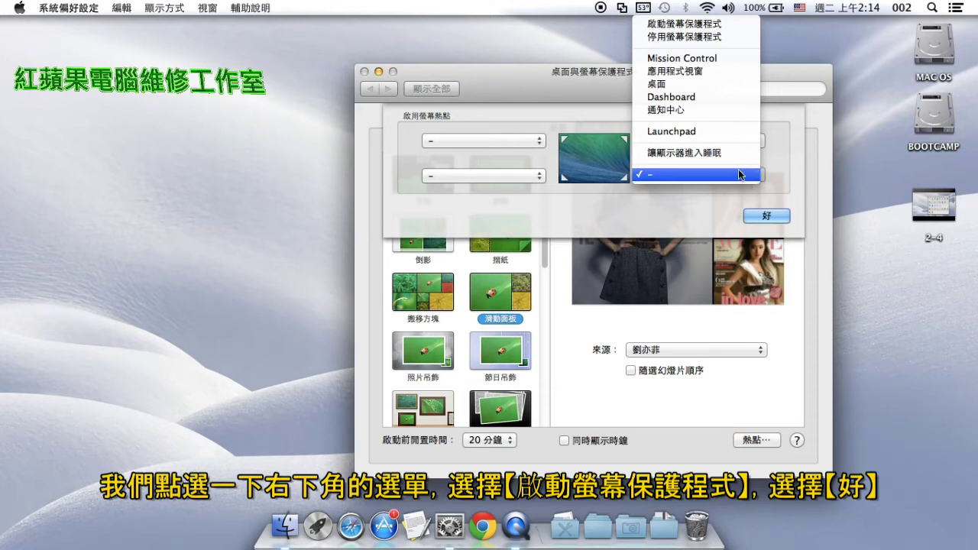
click(718, 28)
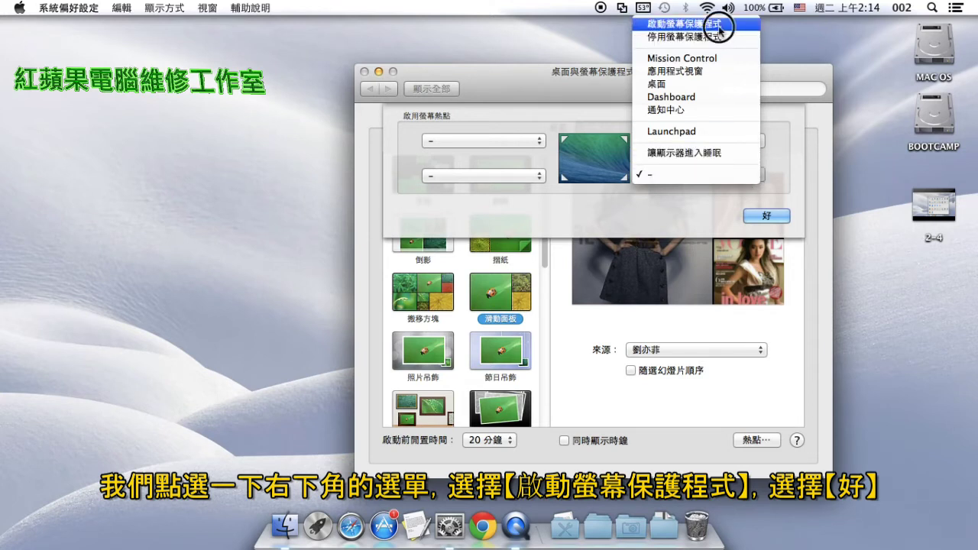
click(780, 216)
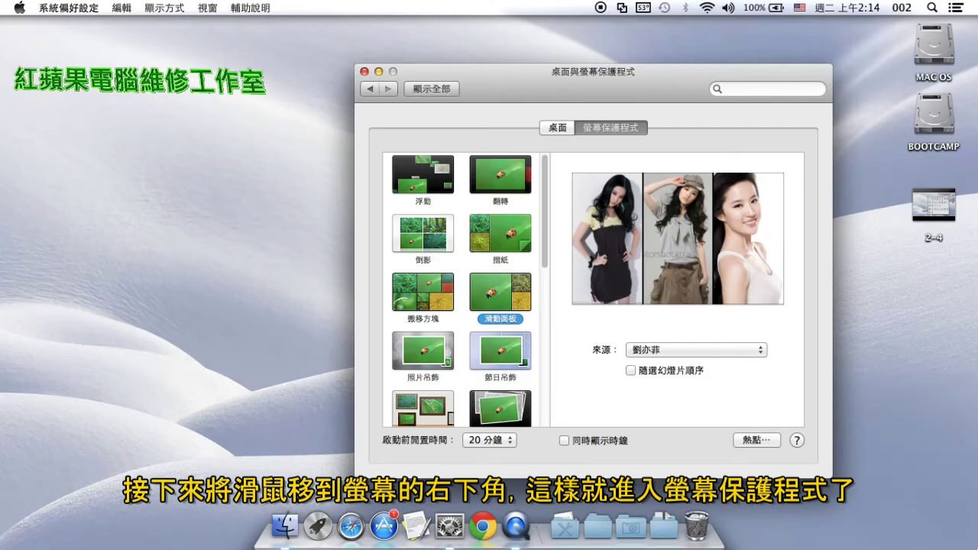
- Test the bottom-right hot corner by starting the screen saver, and return to the desktop
mouse_move(977, 549)
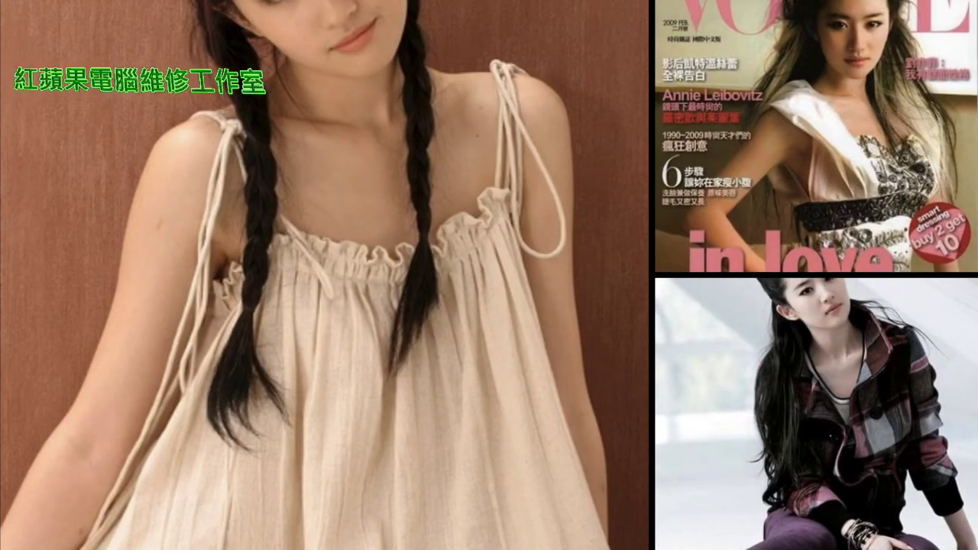
click(554, 393)
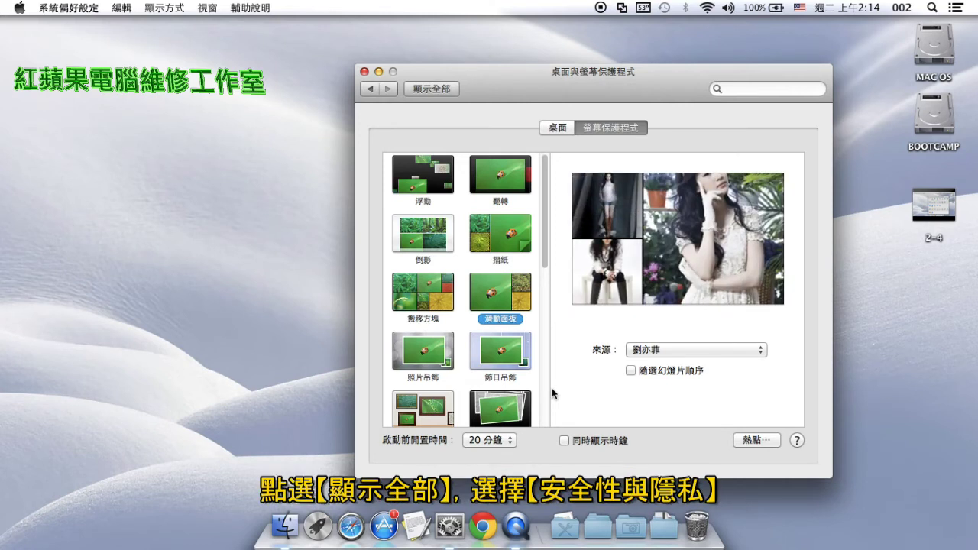
- In 安全性與隱私, require a password 立即 after sleep or the screen saver begins
click(441, 90)
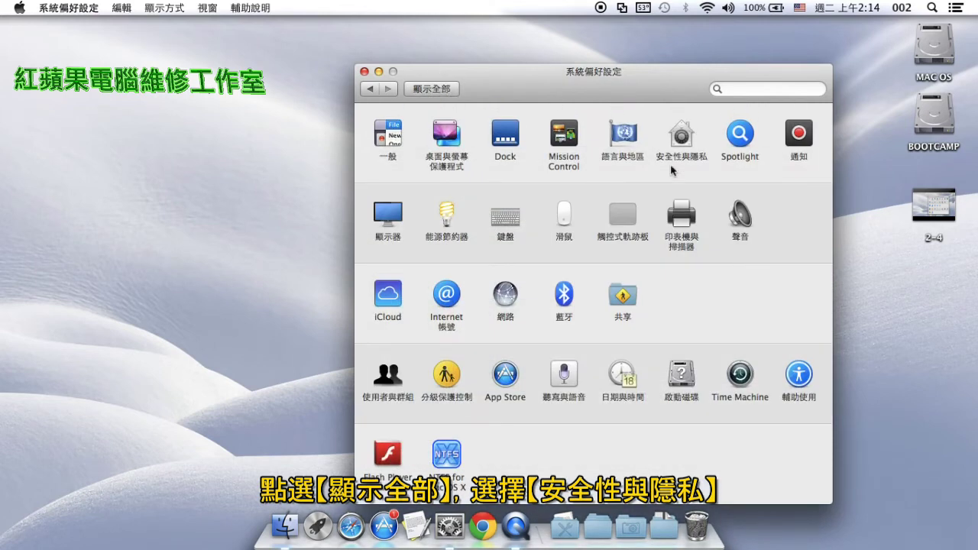
click(683, 143)
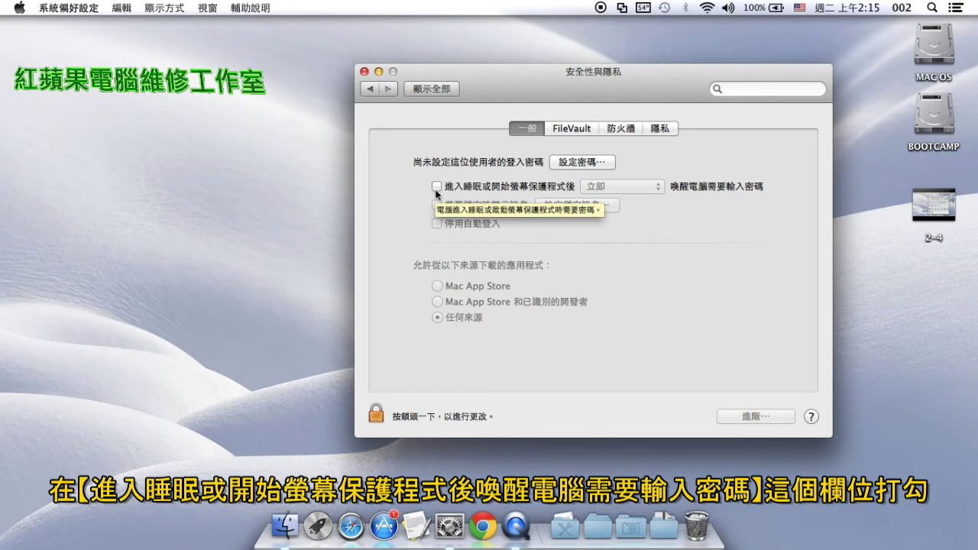
click(436, 190)
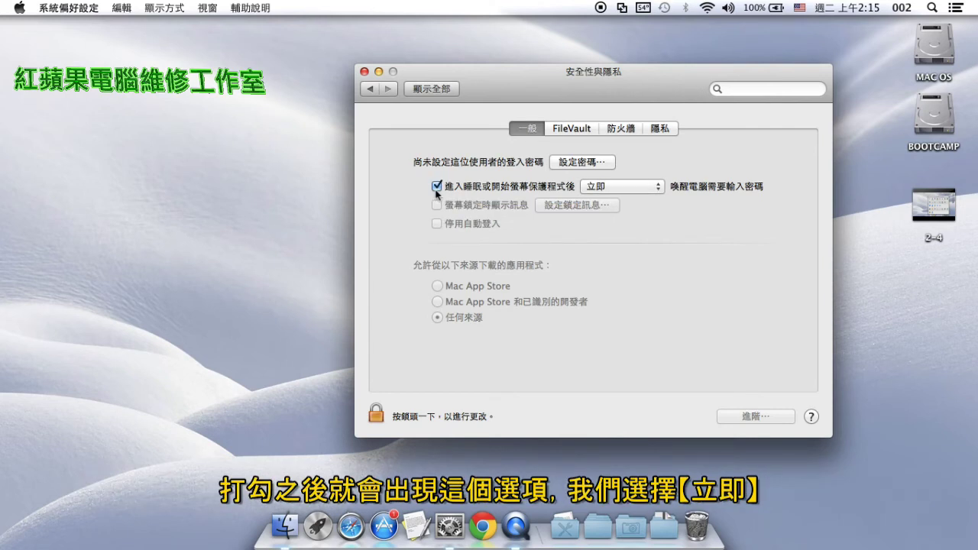
click(655, 189)
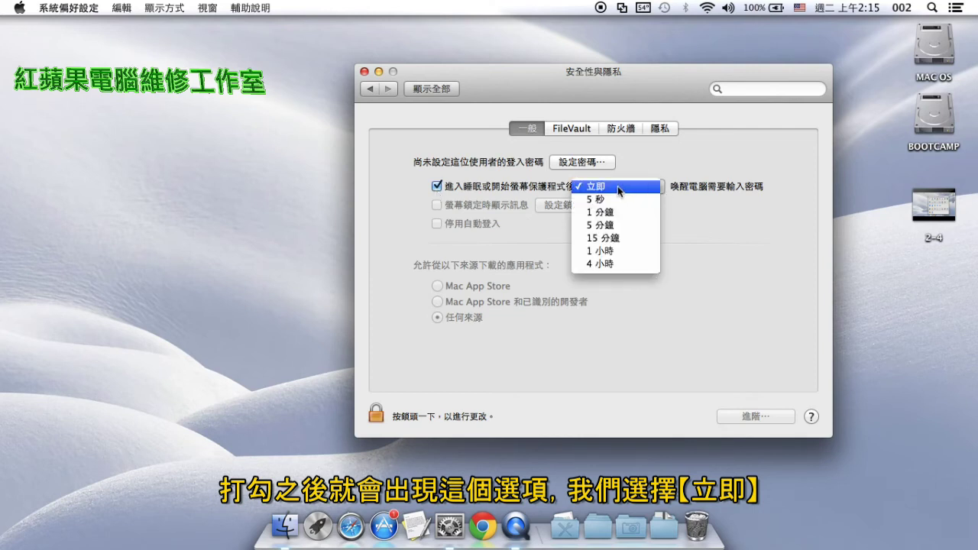
click(618, 187)
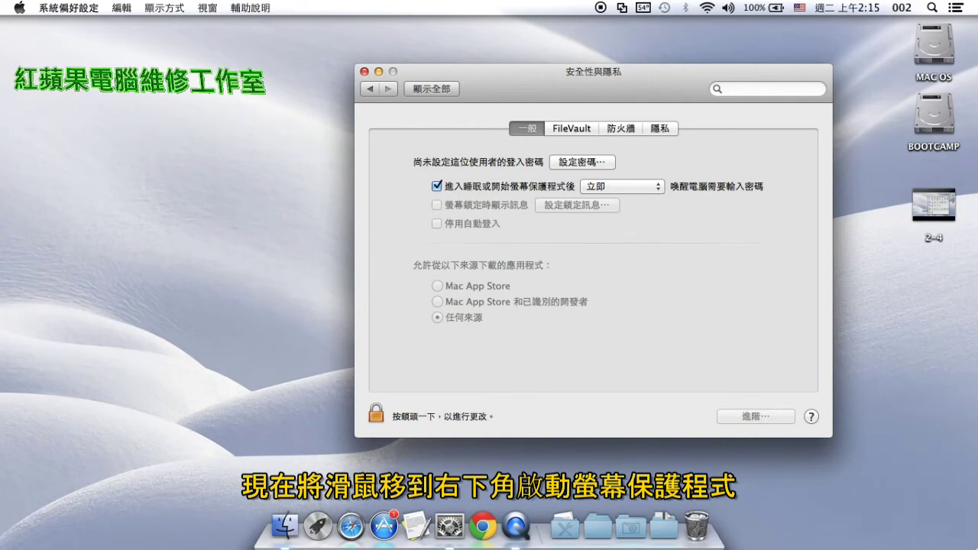
- Start the screen saver from the bottom-right hot corner, wake the computer and log in with the account password
mouse_move(976, 548)
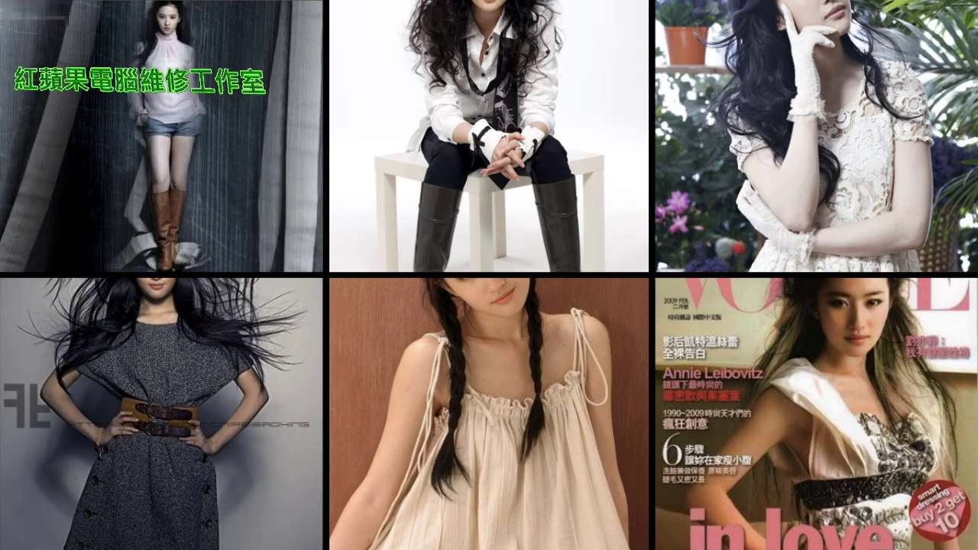
mouse_move(691, 320)
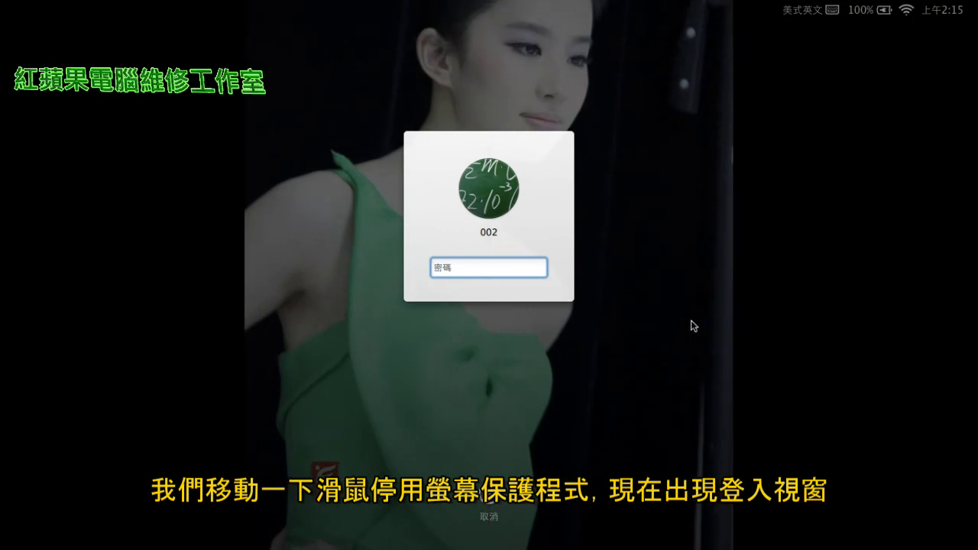
click(506, 270)
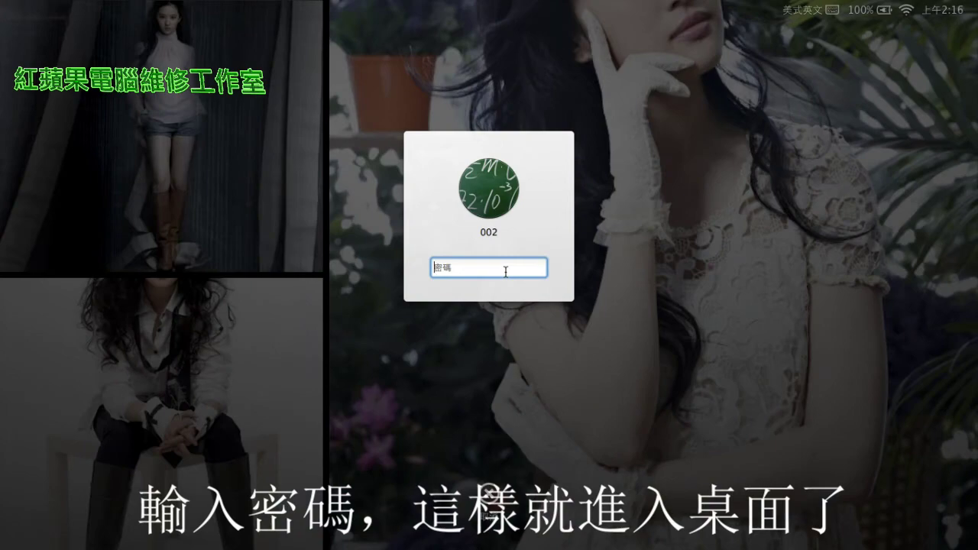
key(Return)
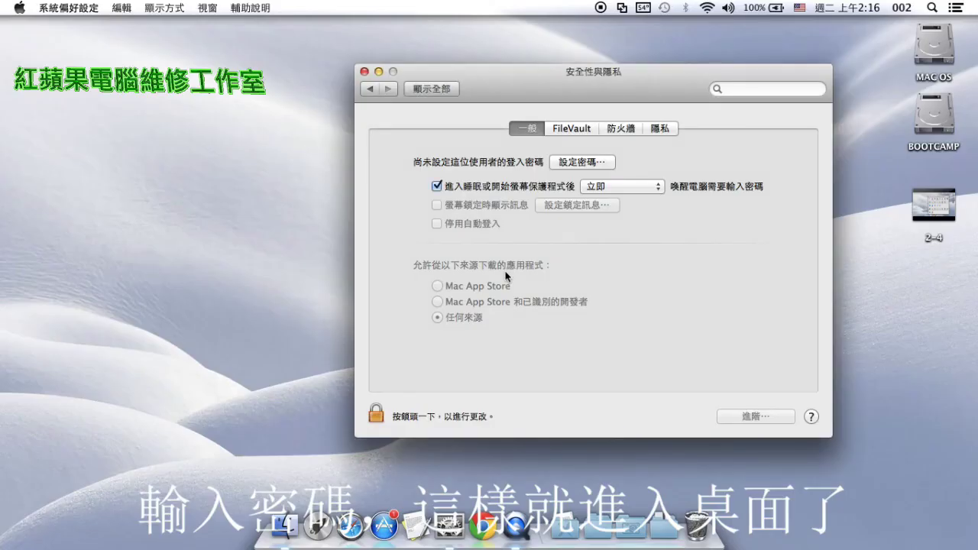